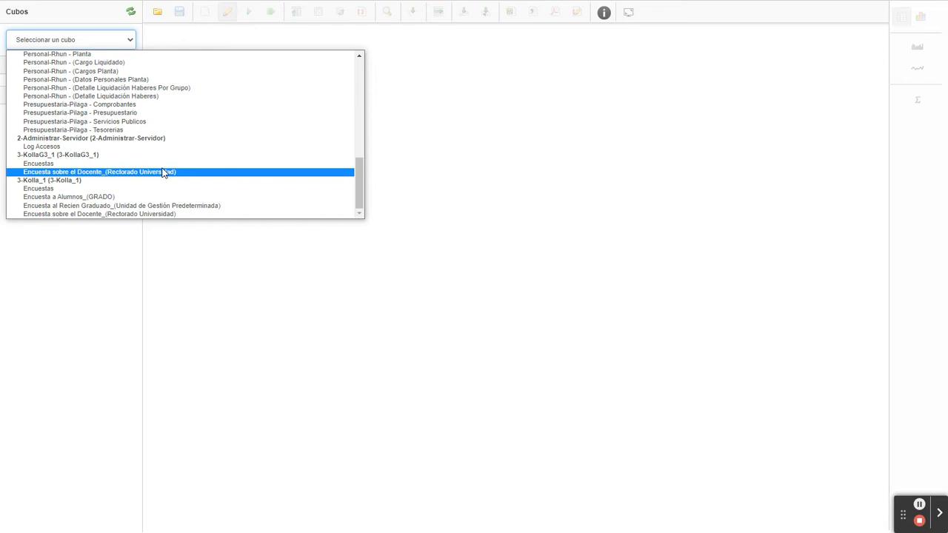
Load the Encuesta sobre el Docente_(Rectorado Universidad) cube from the 3-KollaG3_1 group and add Respuestas as the measure.
click(163, 172)
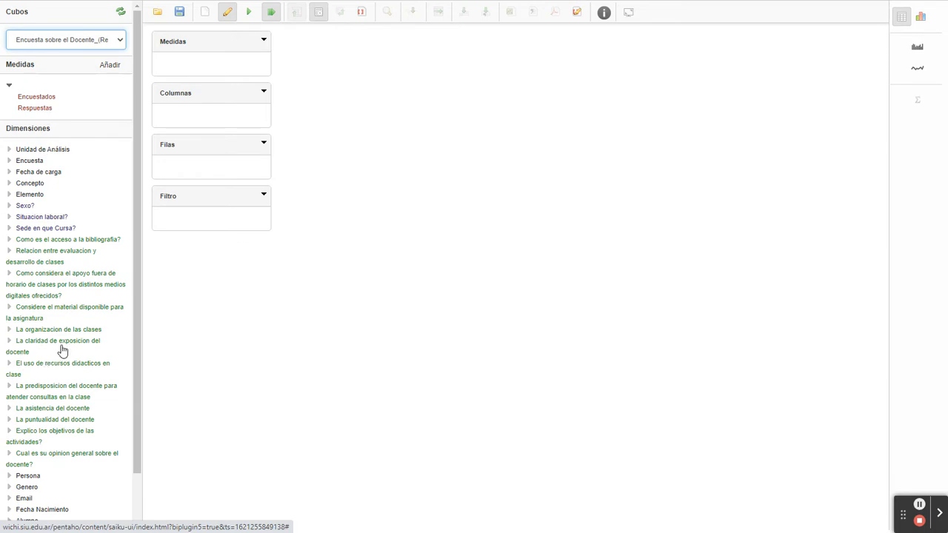
mouse_move(31, 313)
scroll(26, 285, down, 1)
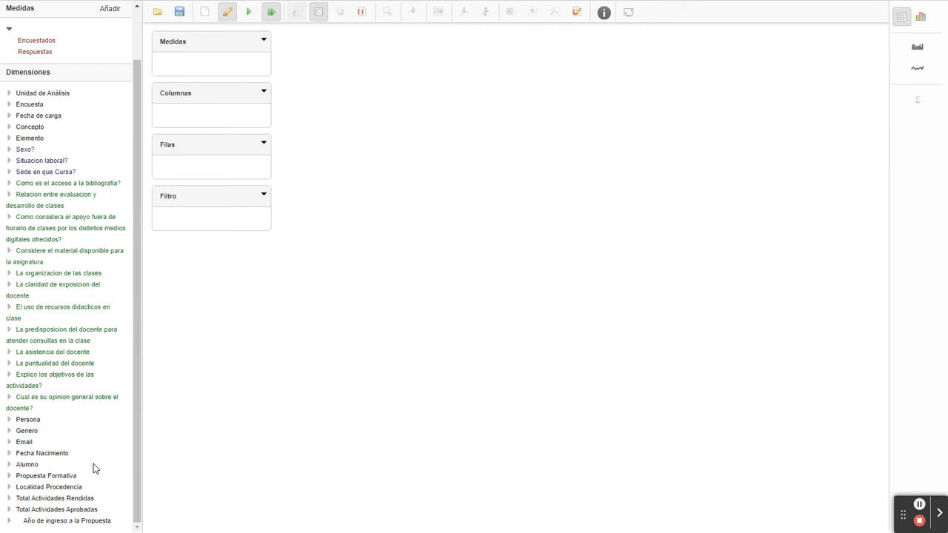
scroll(77, 415, up, 1)
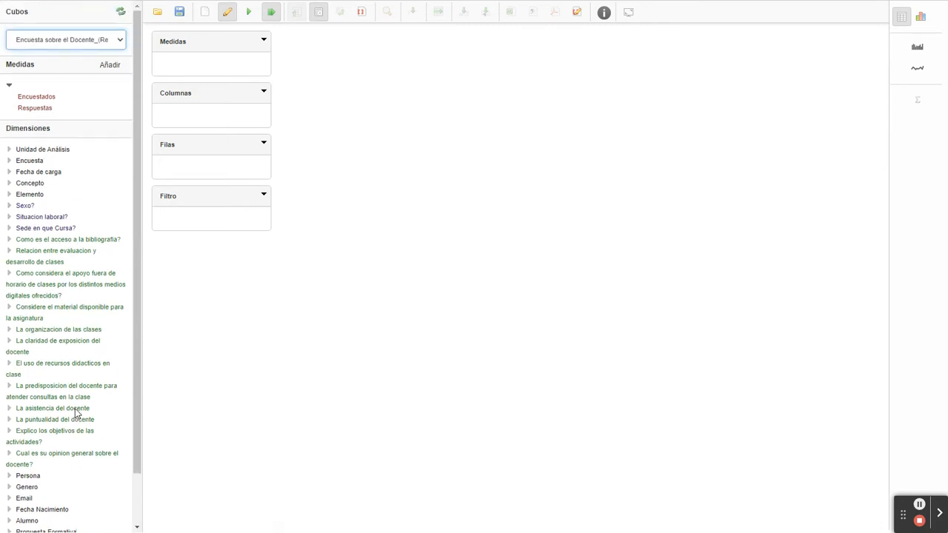
click(37, 111)
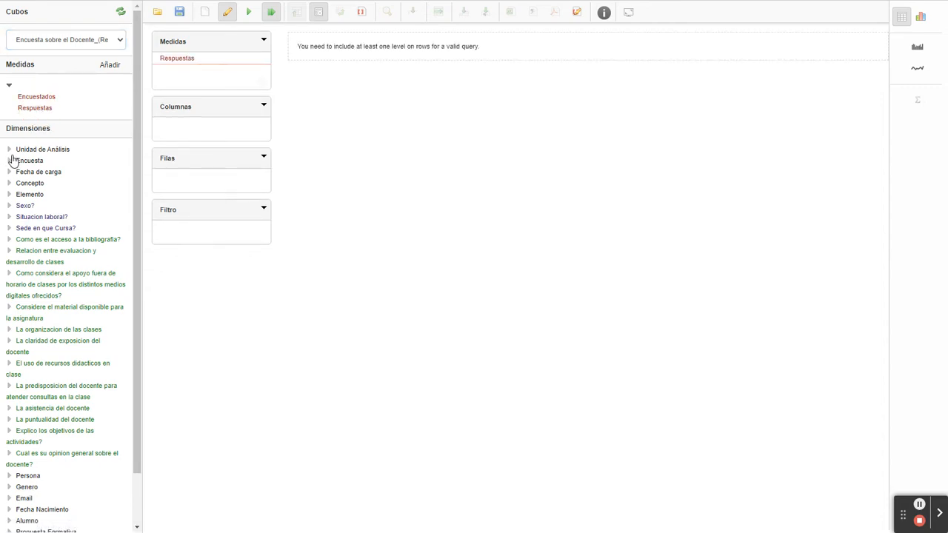
Add the Encuesta, Habilitacion and Anonima levels of the Encuesta dimension to the query rows.
click(12, 161)
click(36, 185)
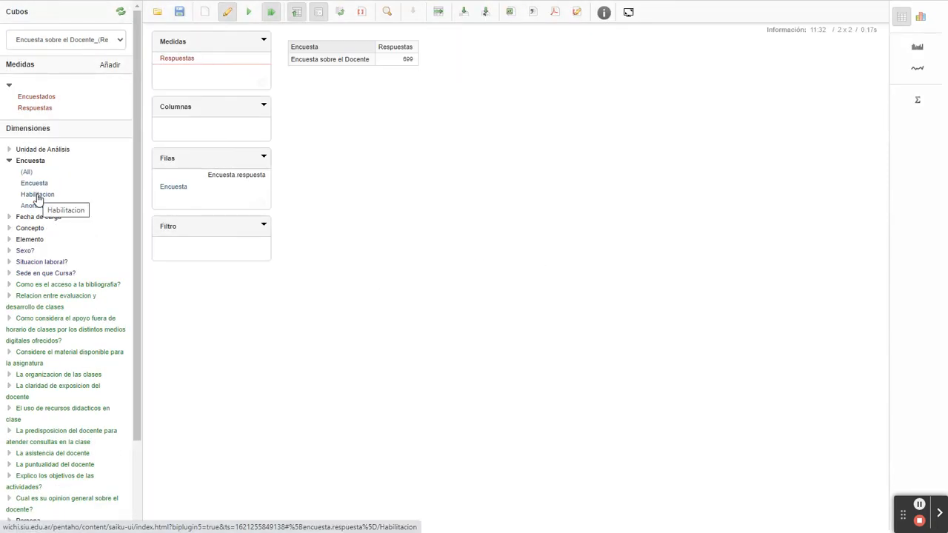
click(37, 195)
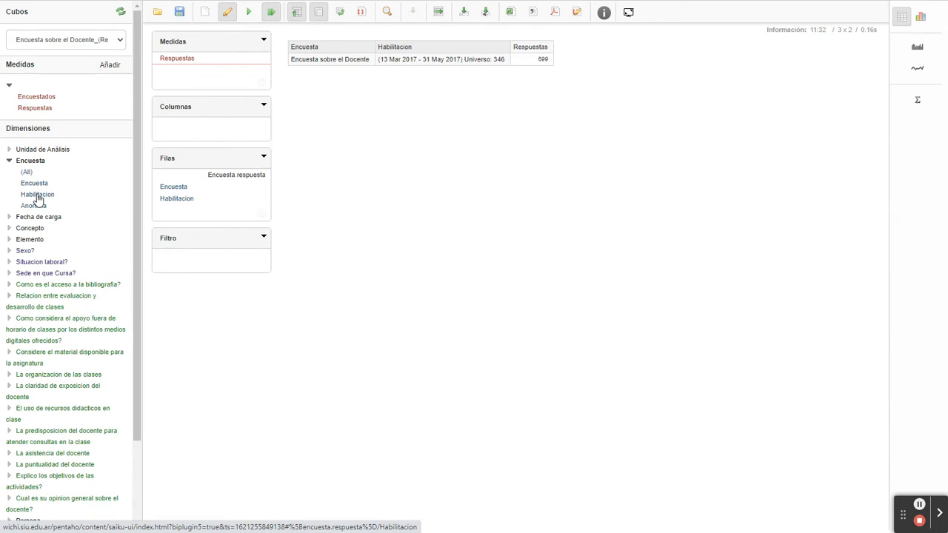
click(34, 207)
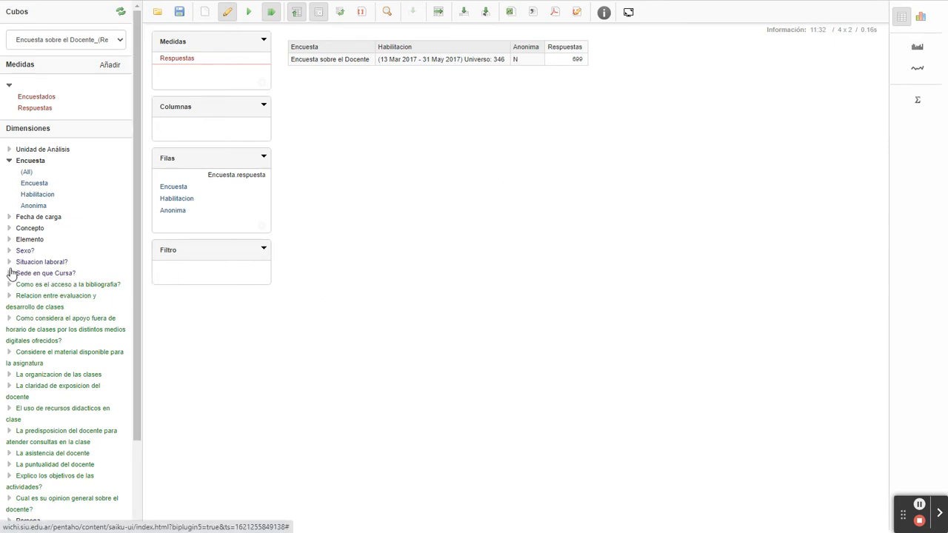
Add the Año and Mes levels of the Fecha de carga dimension to the query columns.
click(9, 217)
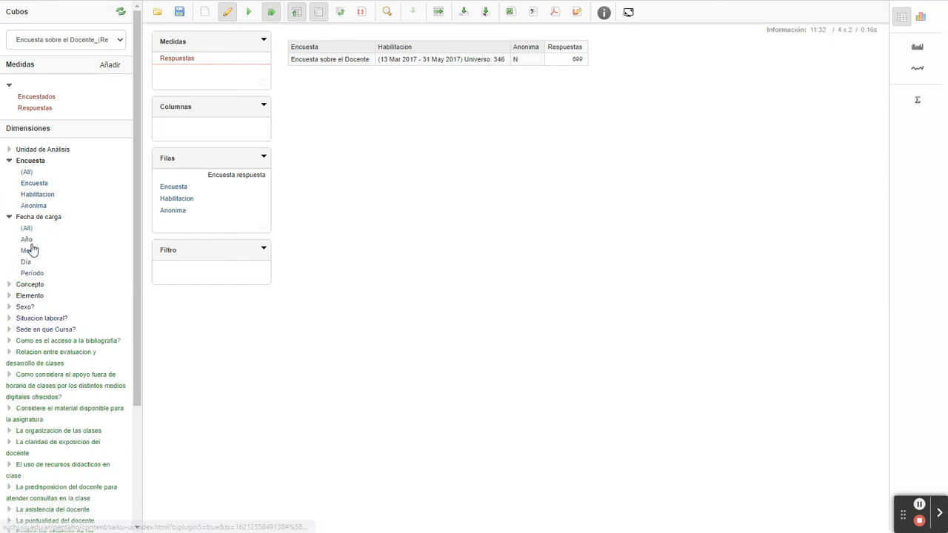
click(27, 238)
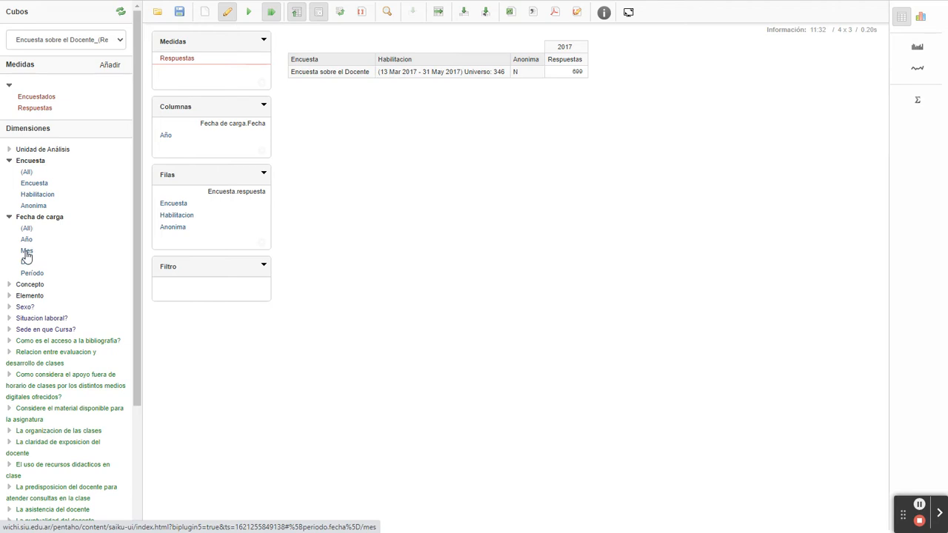
click(27, 252)
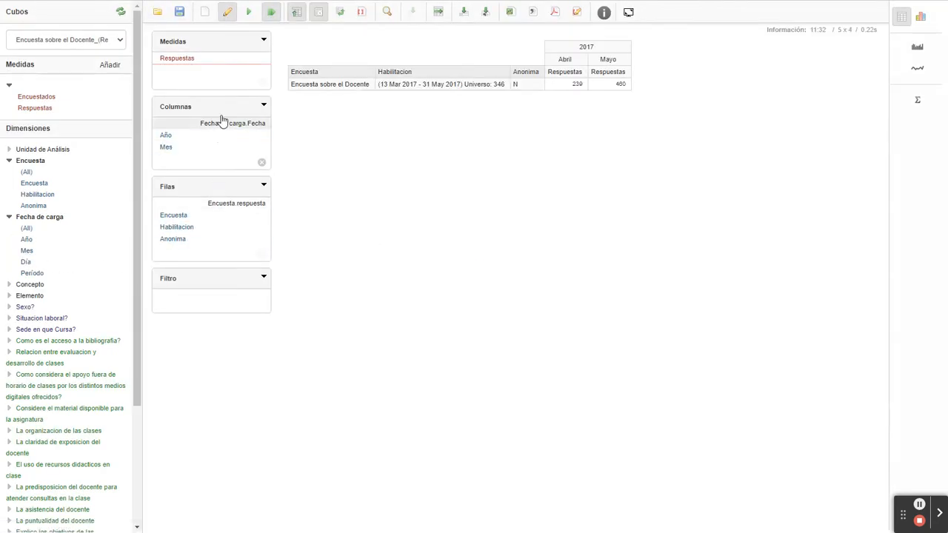
Change the measure position to Measures | Columns.
click(239, 53)
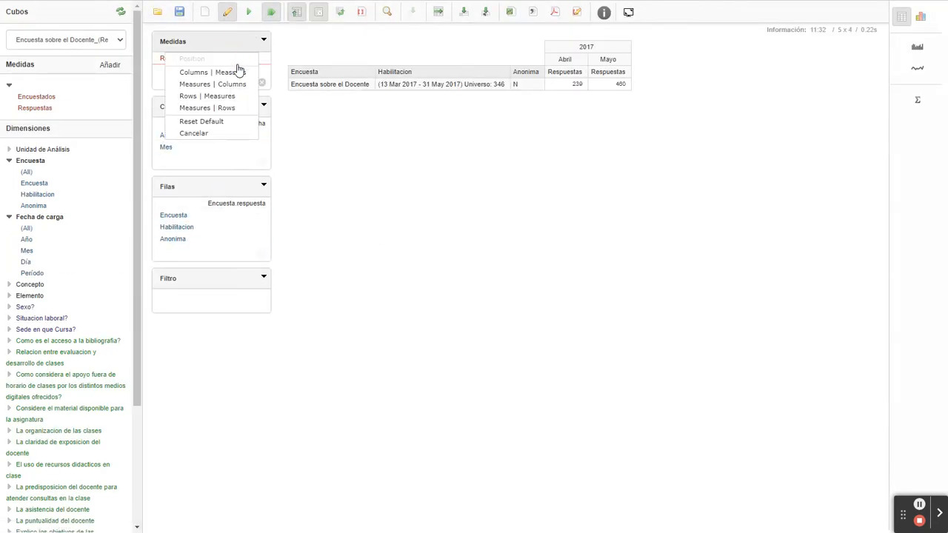
click(236, 83)
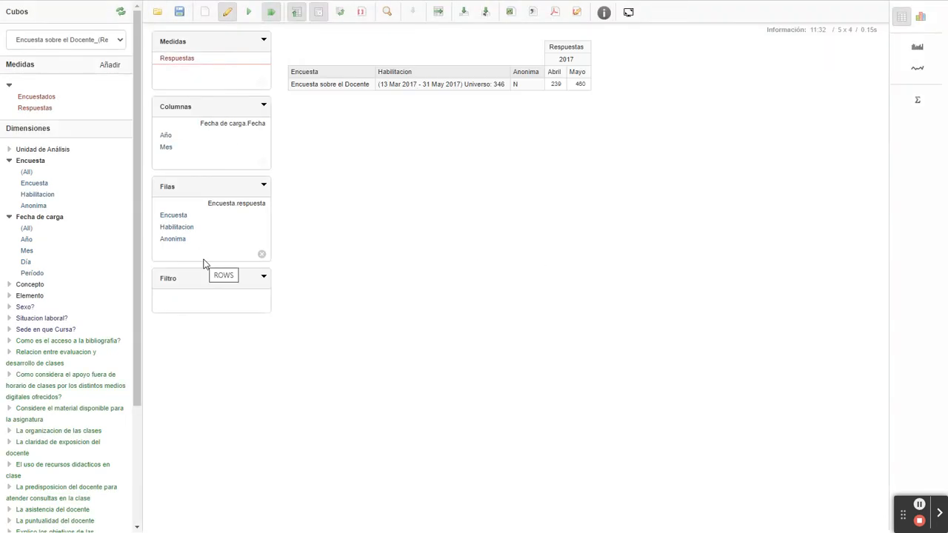
Clear all levels from both the rows and the columns of the query.
click(262, 256)
click(259, 164)
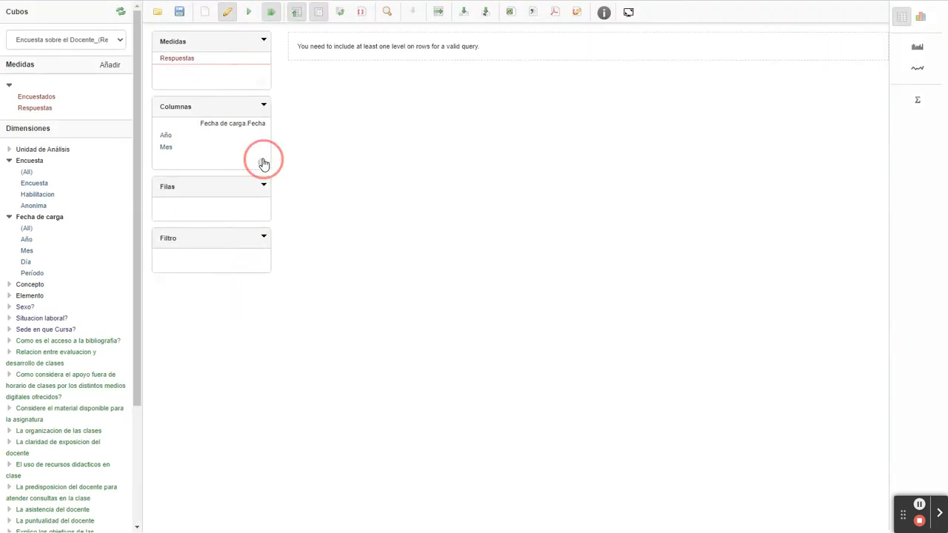
Add the question Como es el acceso a la bibliografia? to the query and move it from rows to columns.
scroll(74, 332, down, 3)
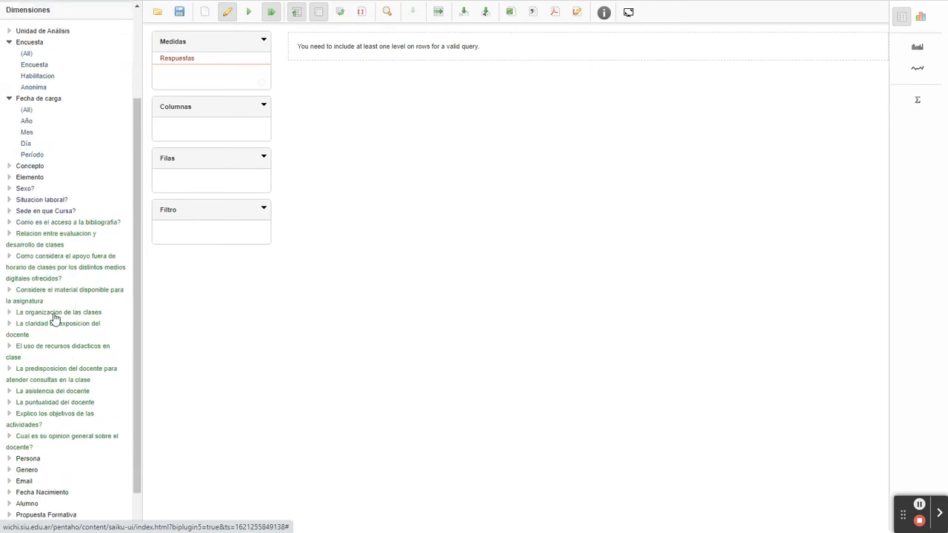
click(9, 222)
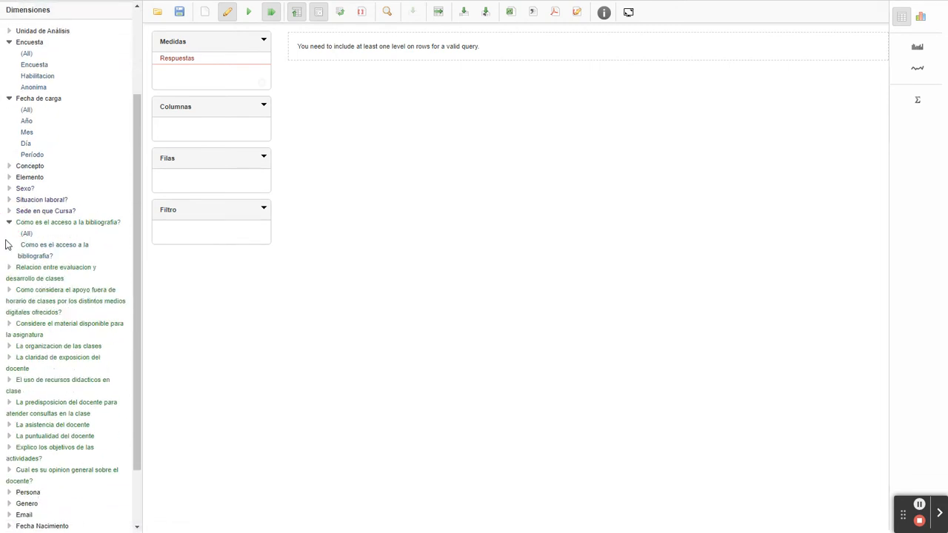
click(46, 248)
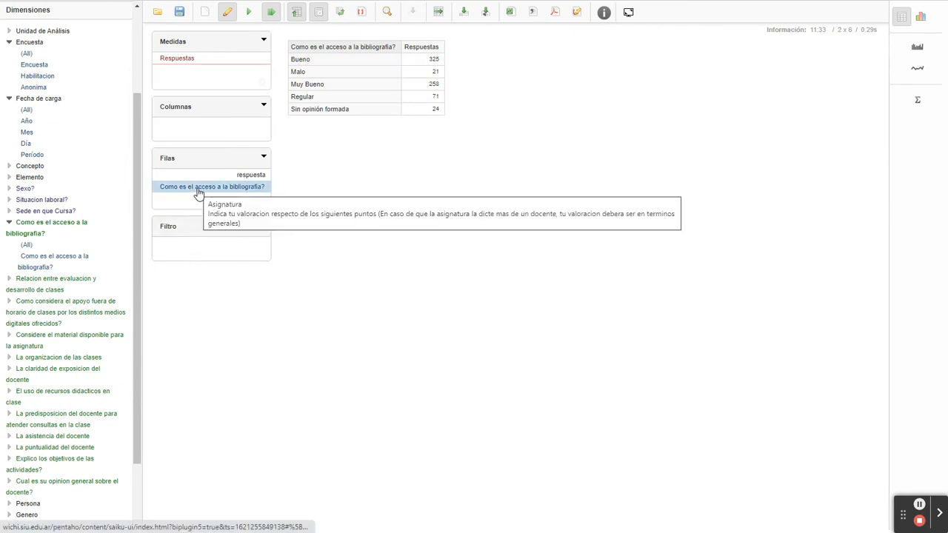
drag(199, 192, 201, 132)
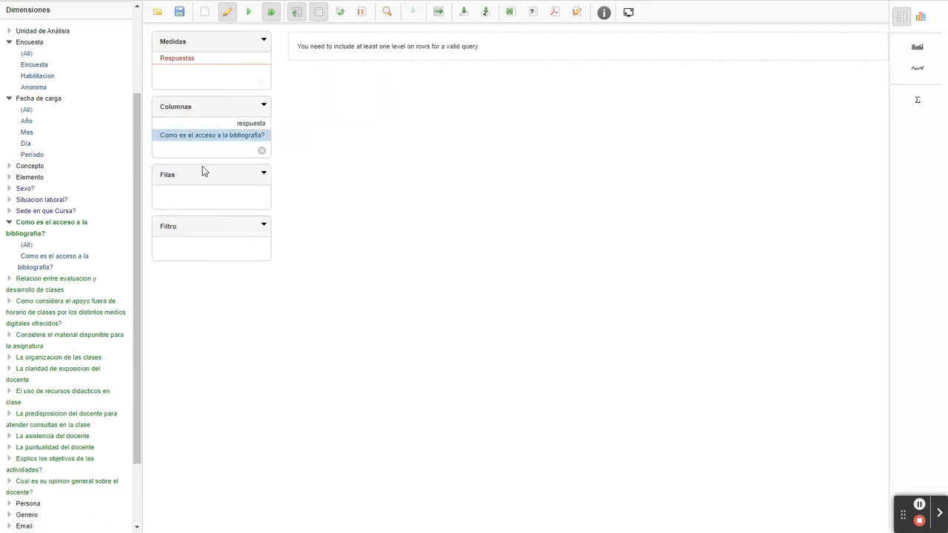
Add the Elemento level and the Concepto level to the rows, in that order.
scroll(38, 283, up, 3)
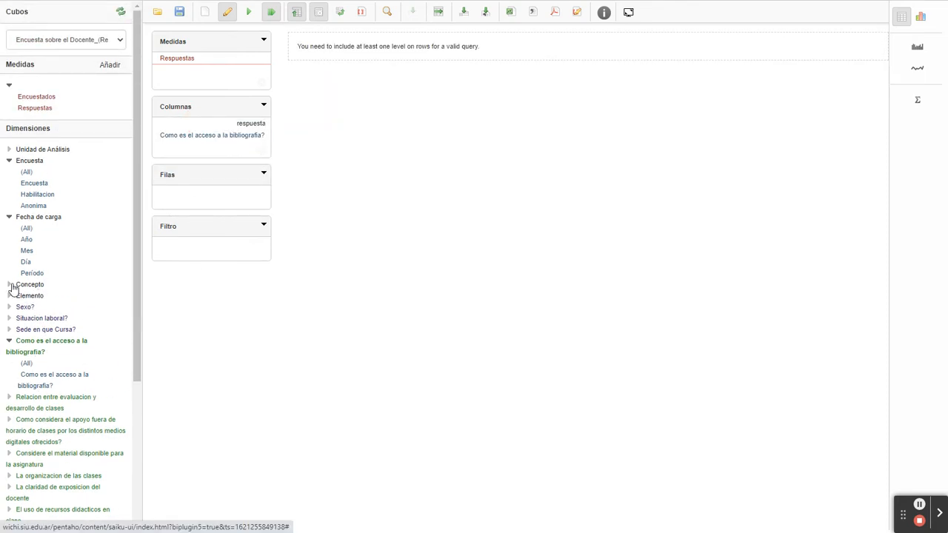
click(10, 284)
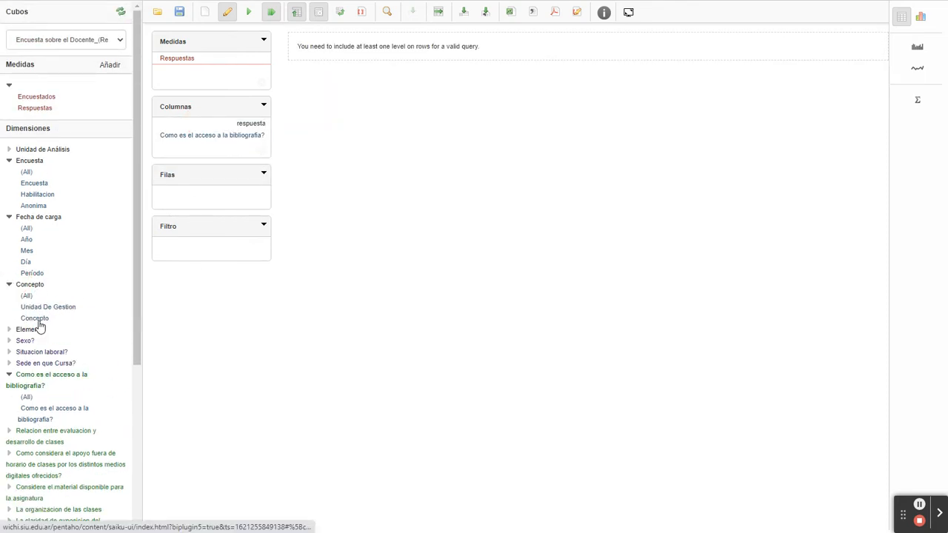
click(15, 331)
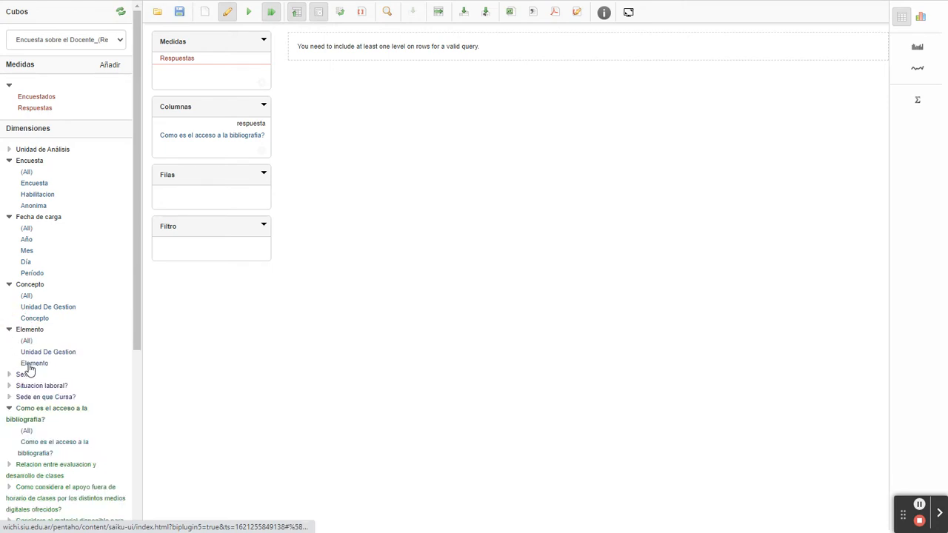
drag(33, 364, 171, 196)
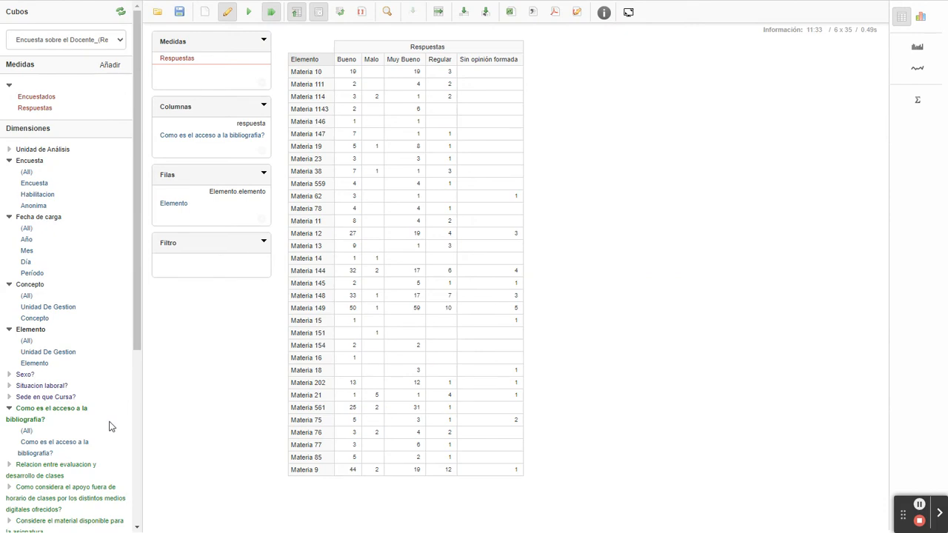
drag(42, 317, 185, 200)
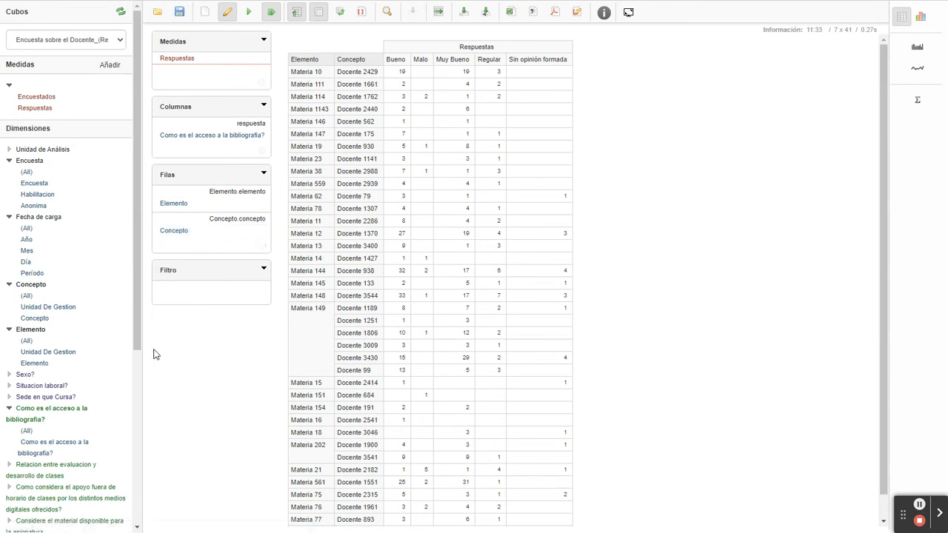
Replace the bibliography question in the columns with the question La organizacion de las clases.
drag(238, 148, 49, 306)
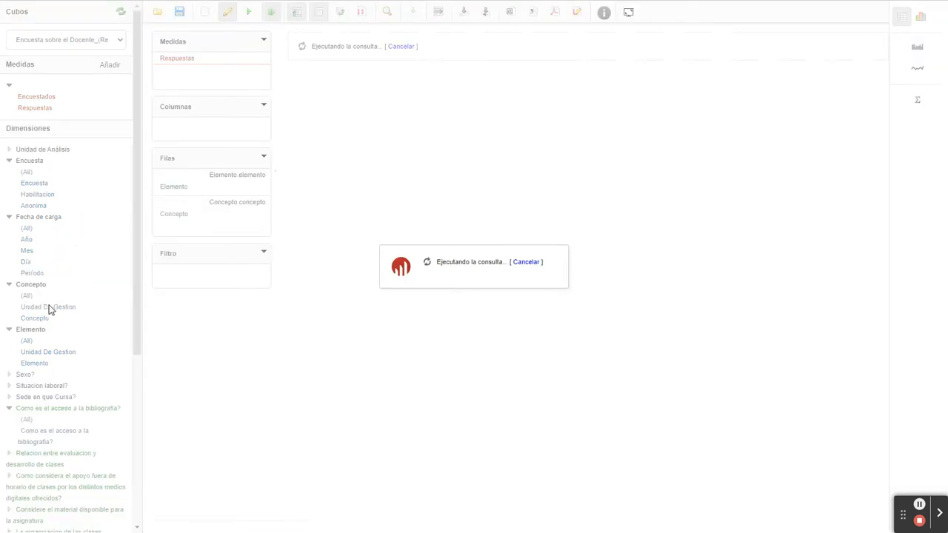
scroll(48, 314, down, 2)
scroll(47, 314, down, 2)
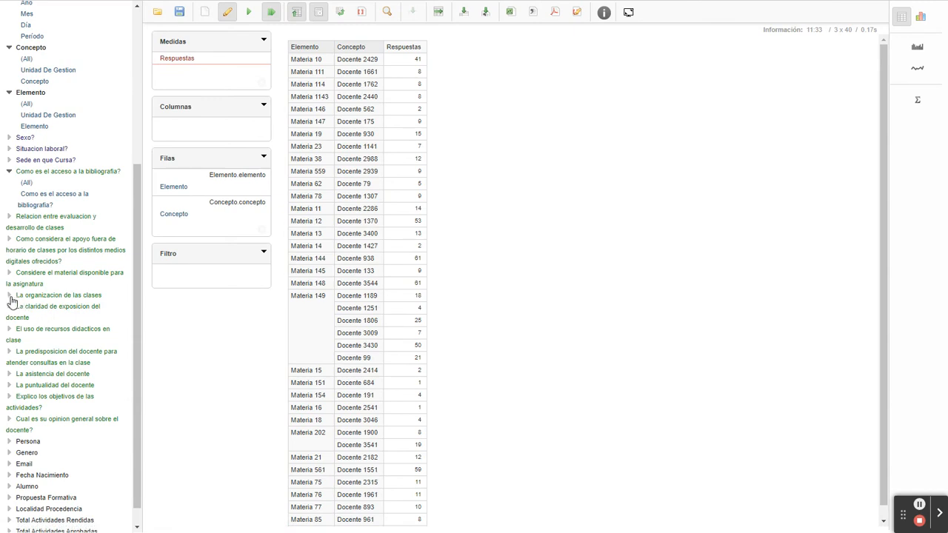
click(9, 296)
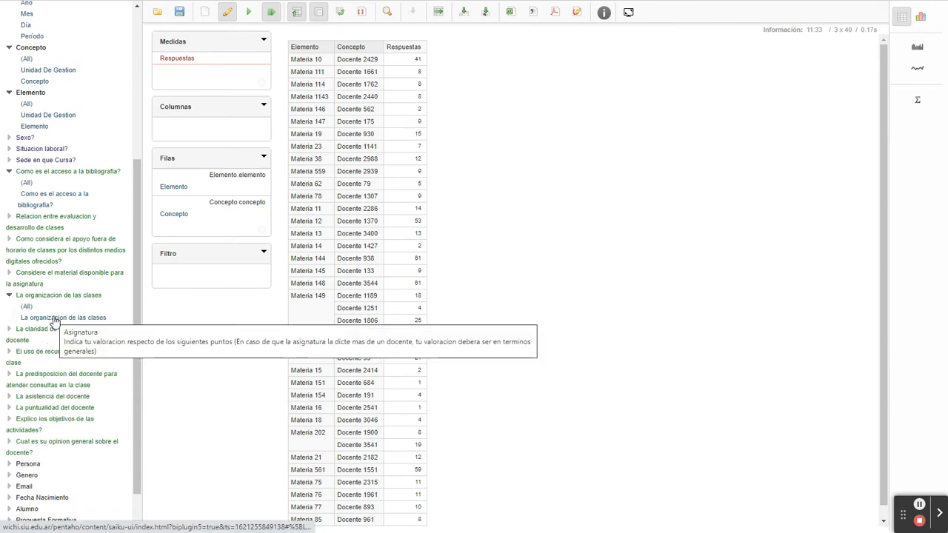
drag(54, 321, 206, 123)
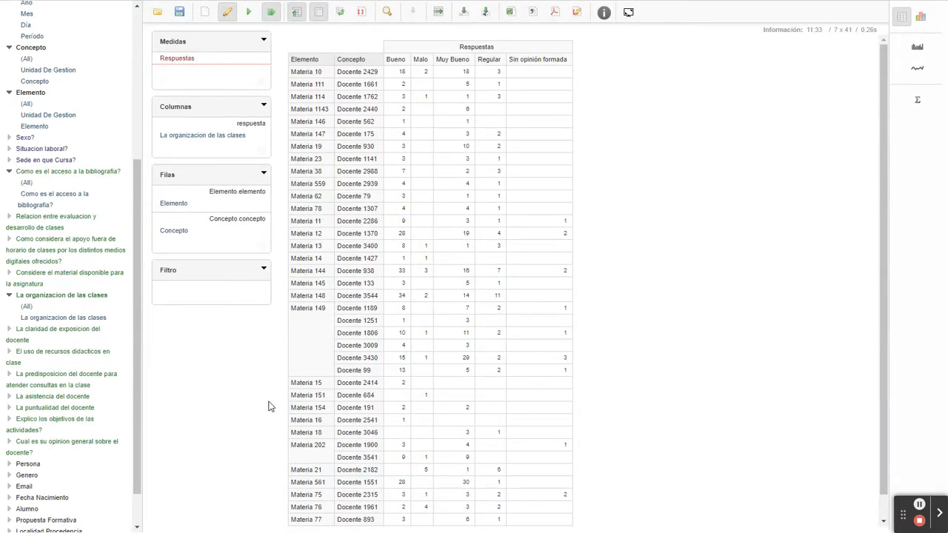
Add spark bars to the results table, then show the results as a 100% stacked bar chart.
click(923, 55)
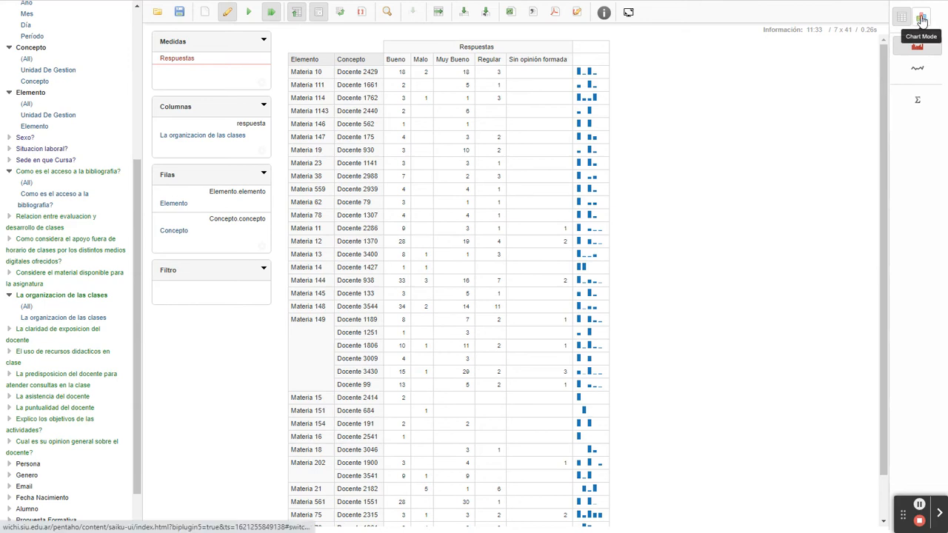
click(917, 19)
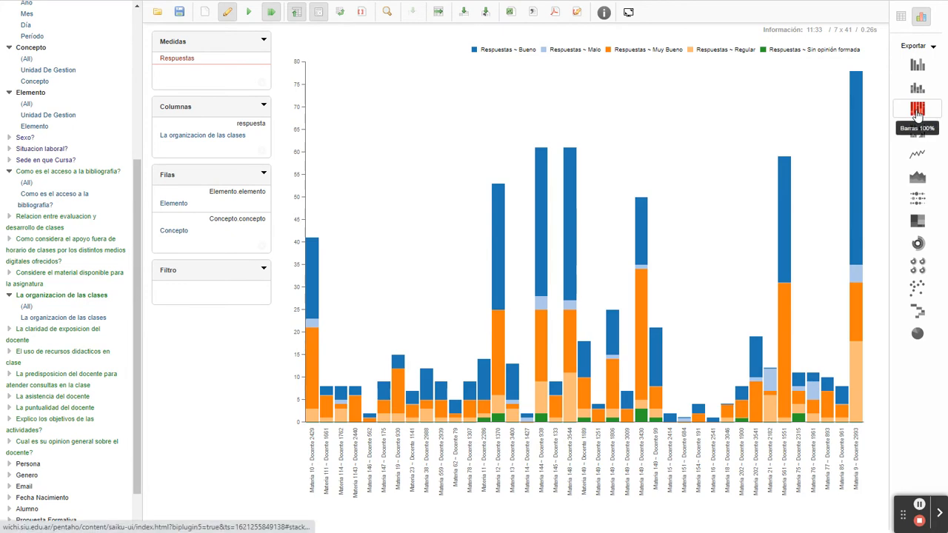
click(917, 110)
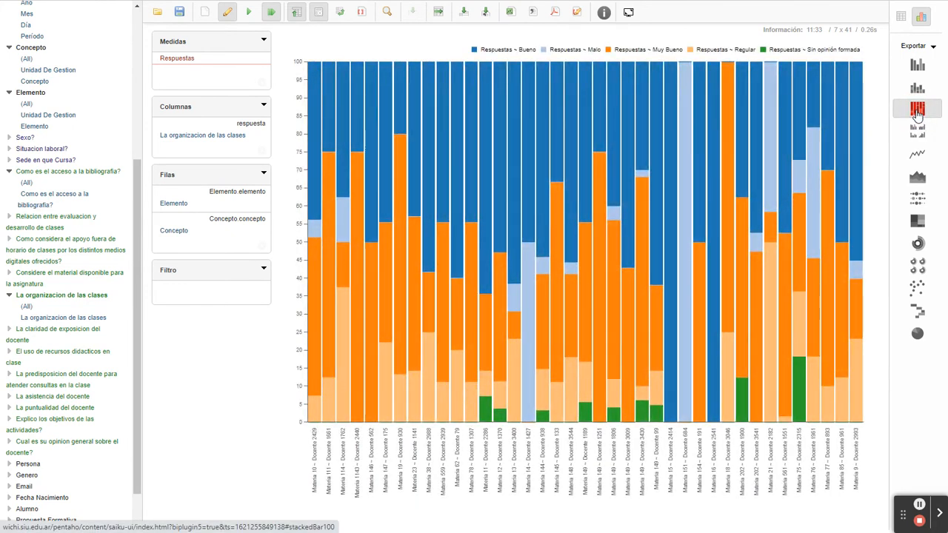
Hide the query editor, isolate the Materia 144 ~ Docente 938 bar to examine it, and return to the full chart.
mouse_move(618, 185)
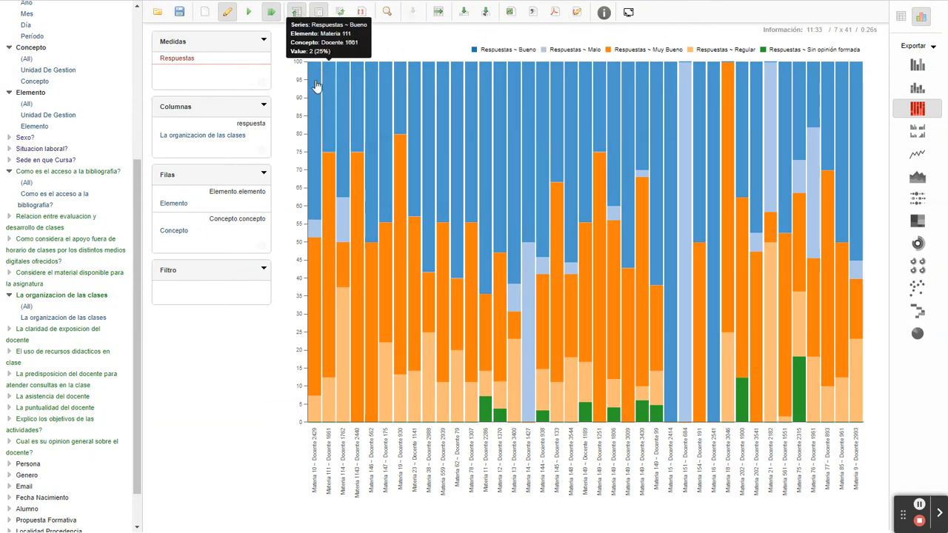
click(227, 12)
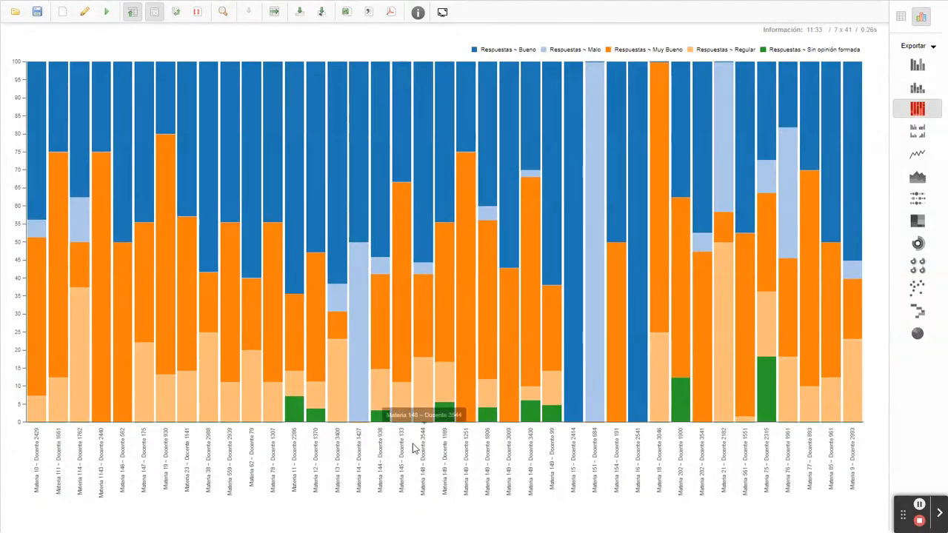
click(378, 462)
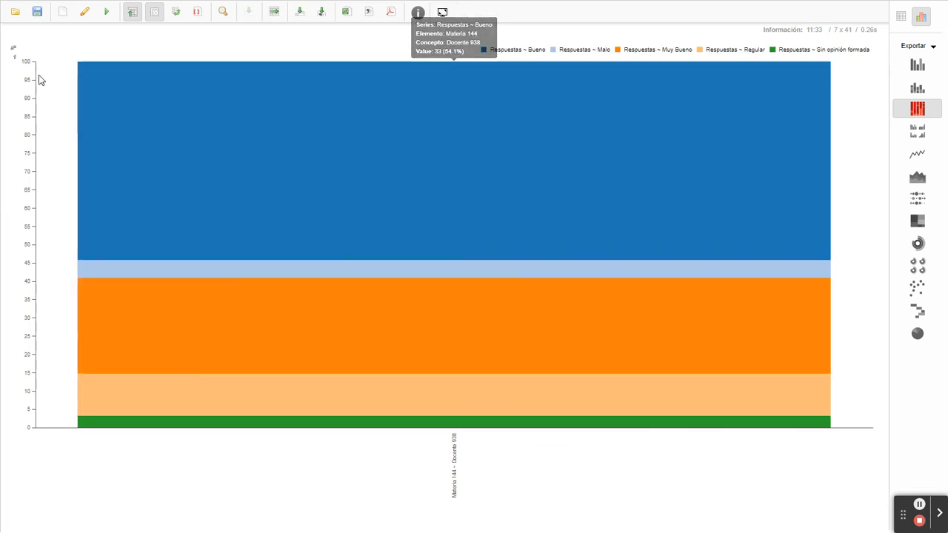
click(11, 60)
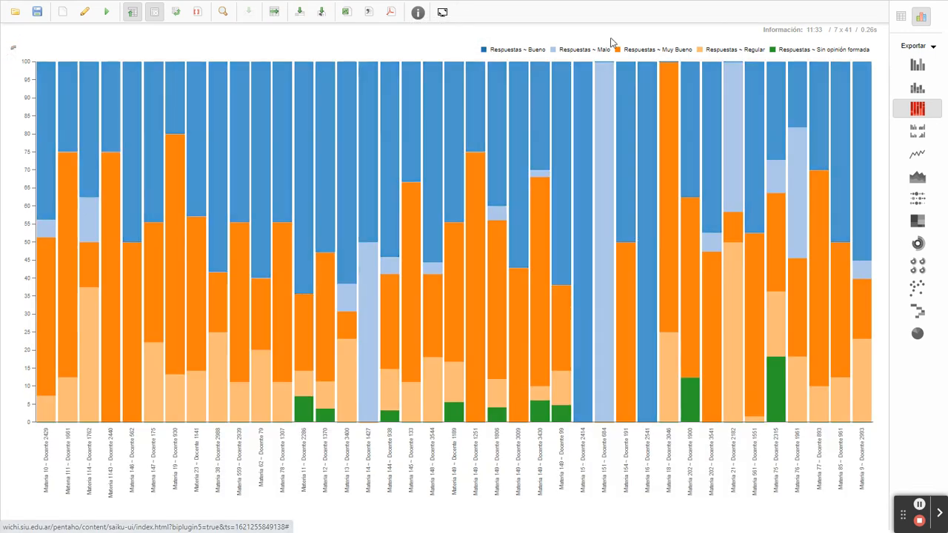
Return the results to table view and bring back the query editor.
click(898, 15)
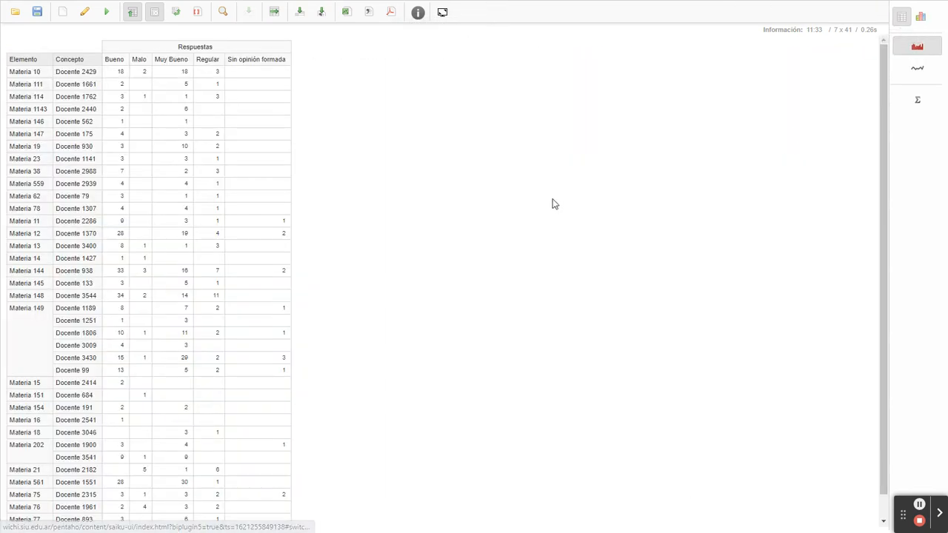
click(81, 15)
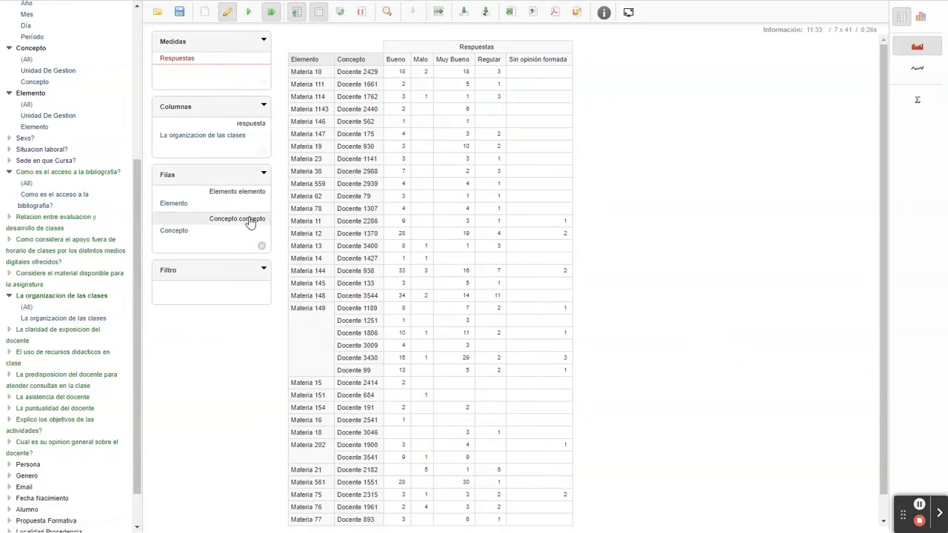
Zoom the results table into the Materia 148 ~ Docente 3544 row.
click(387, 12)
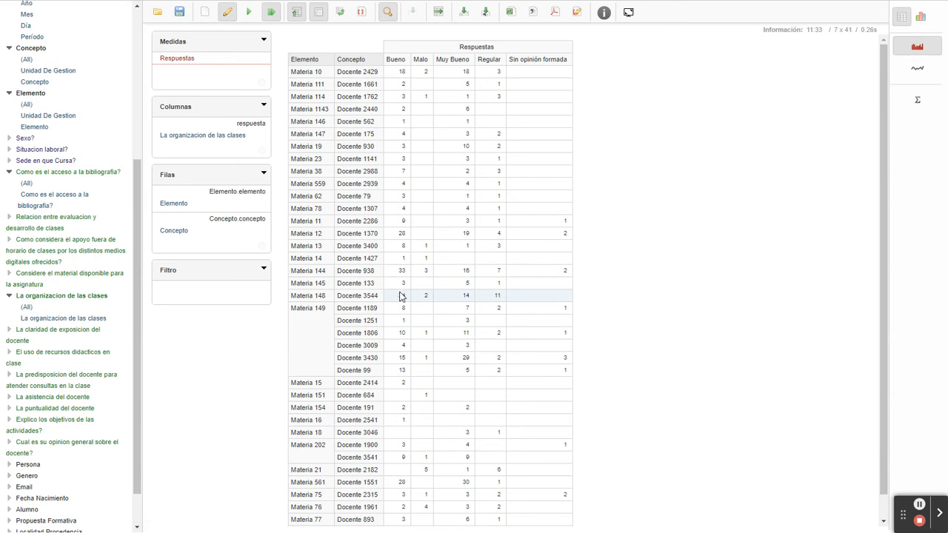
drag(392, 299, 514, 306)
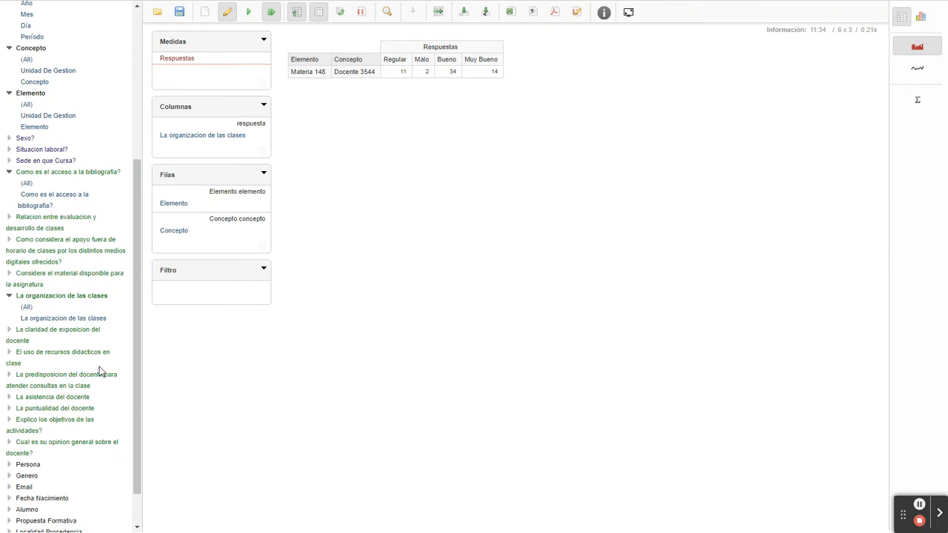
Break the rows down by respondent by adding Apellido y Nombre - Tipo Nro Documento from the Persona dimension.
scroll(100, 372, down, 1)
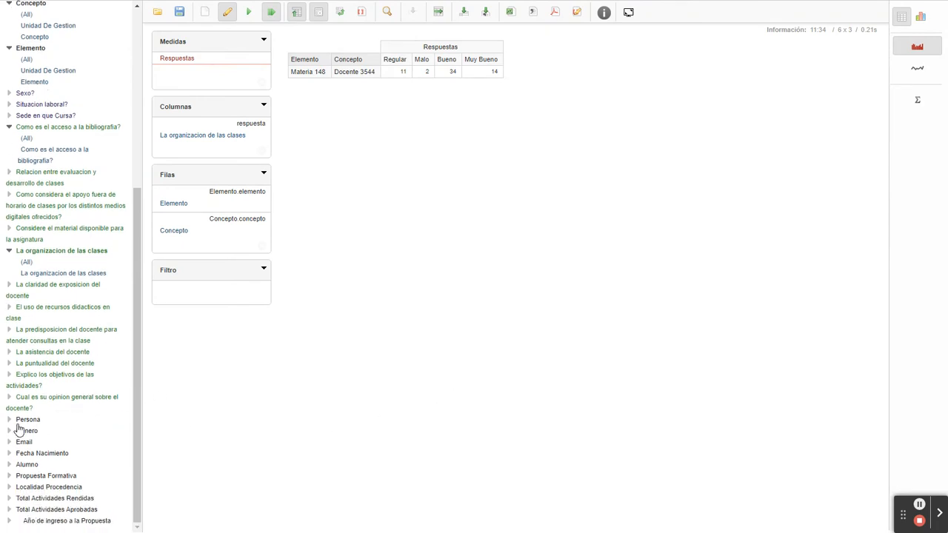
click(10, 419)
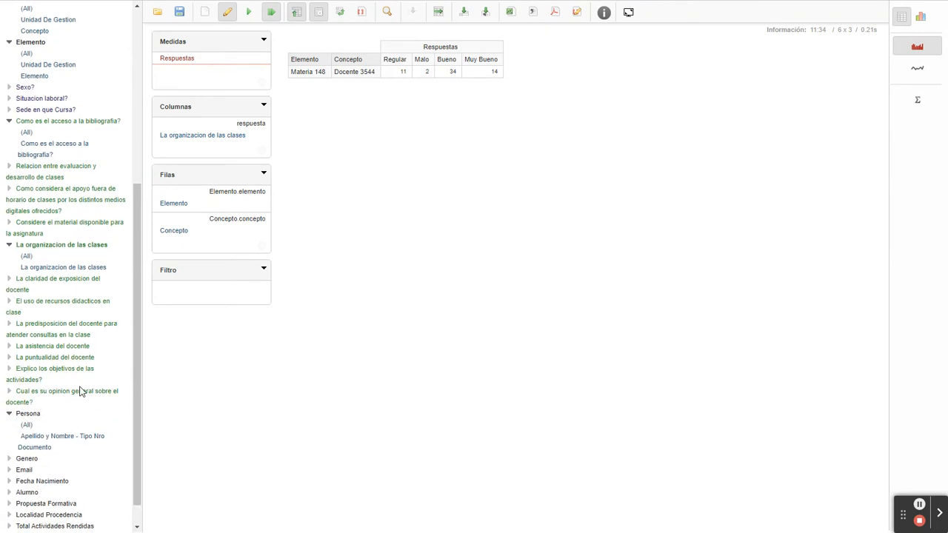
scroll(86, 400, down, 1)
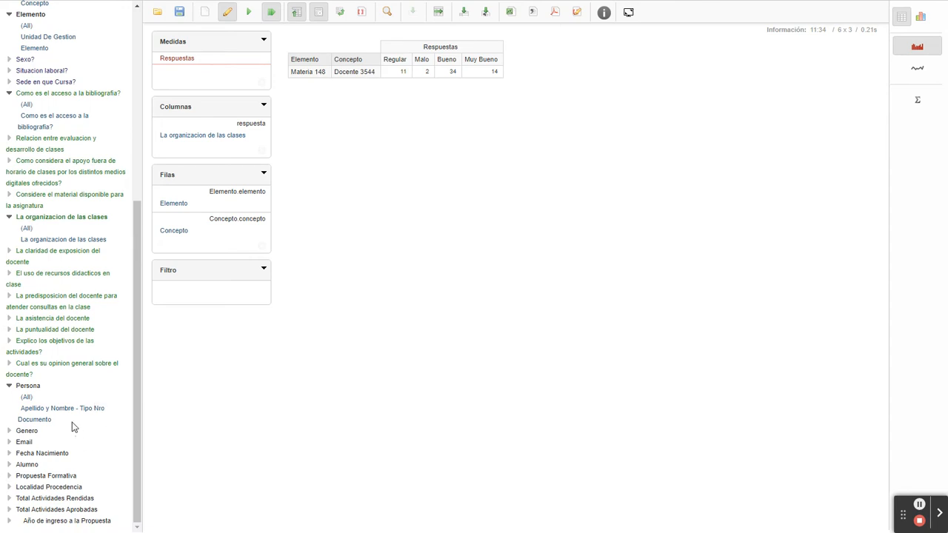
drag(65, 419, 209, 218)
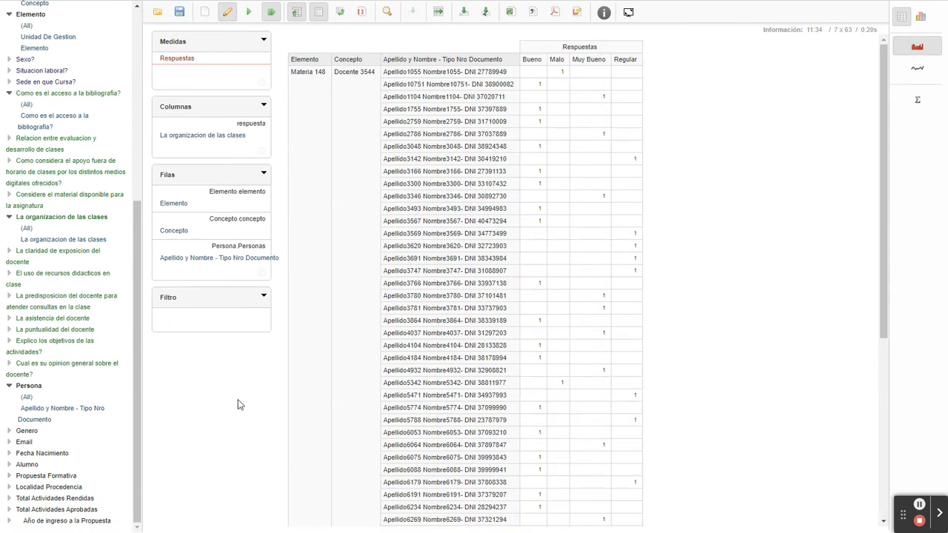
Replace the person breakdown in the rows with Género to compare the answers by gender, and remove it again.
drag(216, 264, 199, 230)
click(22, 431)
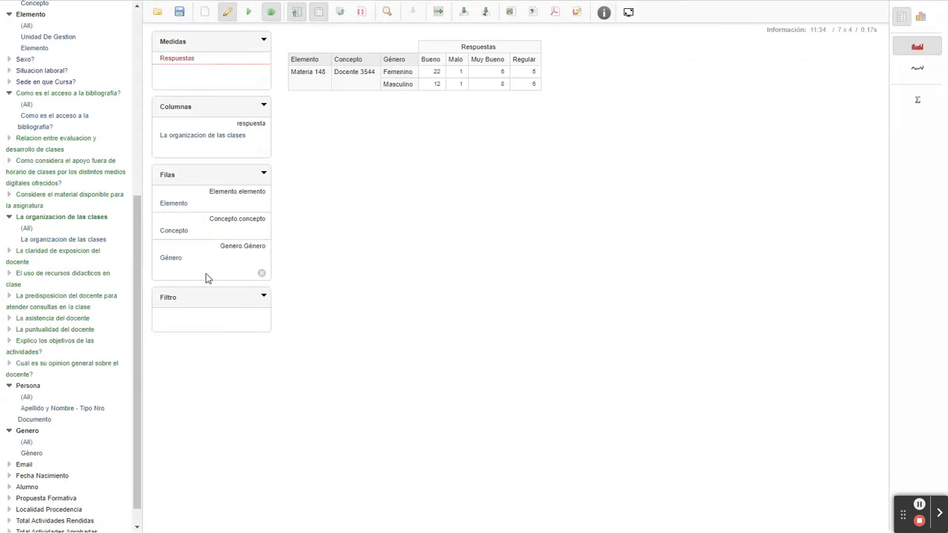
drag(197, 259, 54, 409)
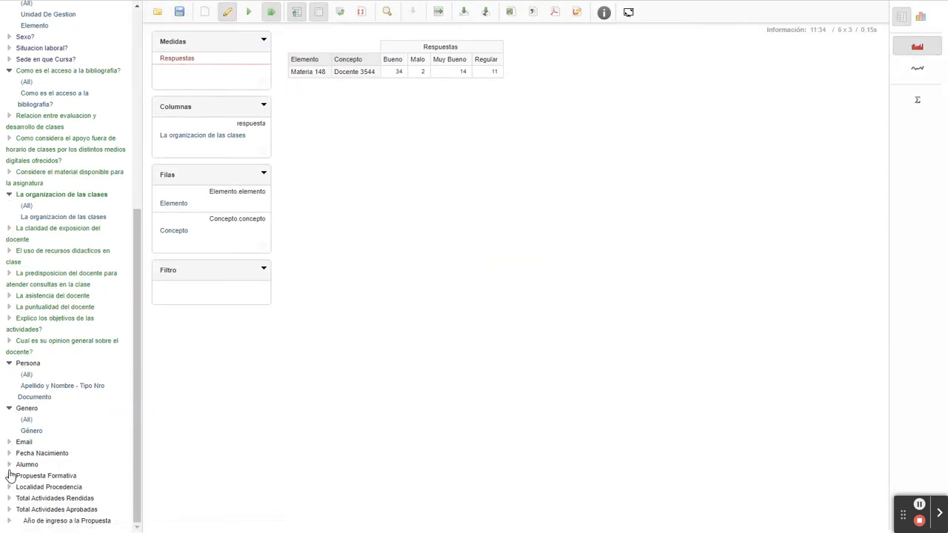
Add Tipo Propuesta Formativa and Propuesta Formativa to the rows to view the answers by study programme, and remove both levels again.
click(10, 465)
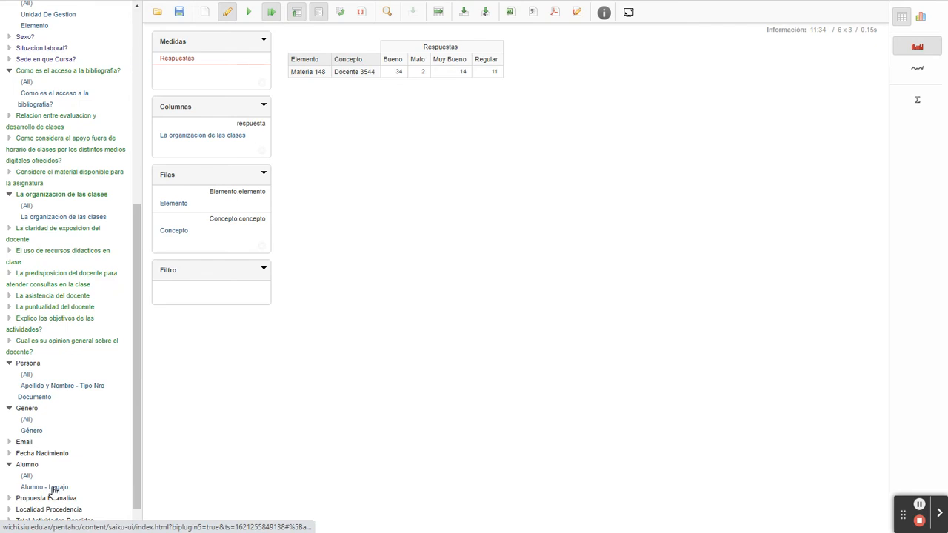
scroll(59, 474, down, 1)
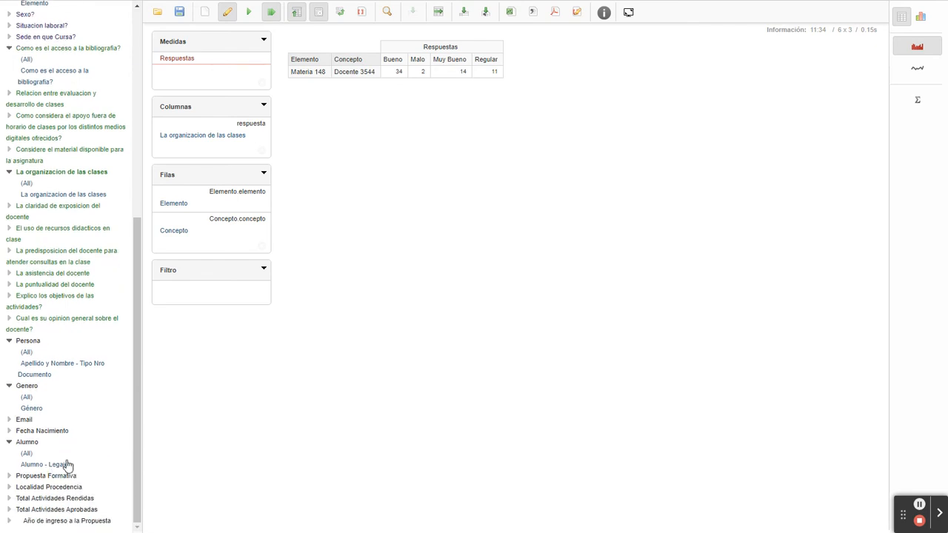
click(8, 475)
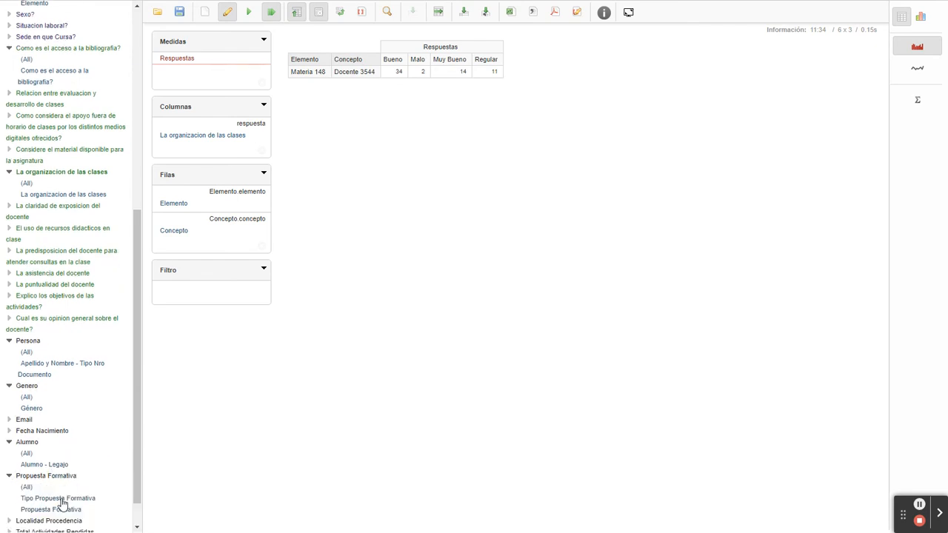
drag(63, 502, 209, 226)
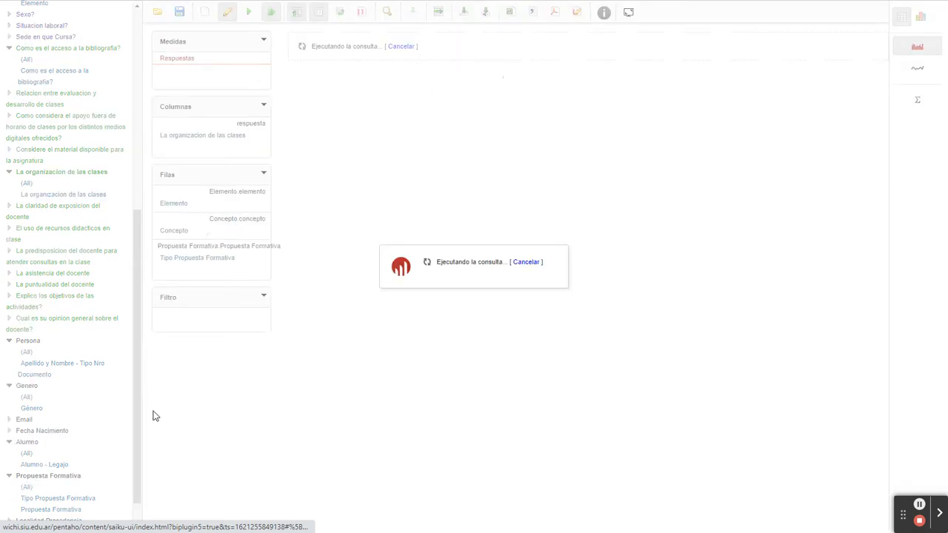
click(74, 511)
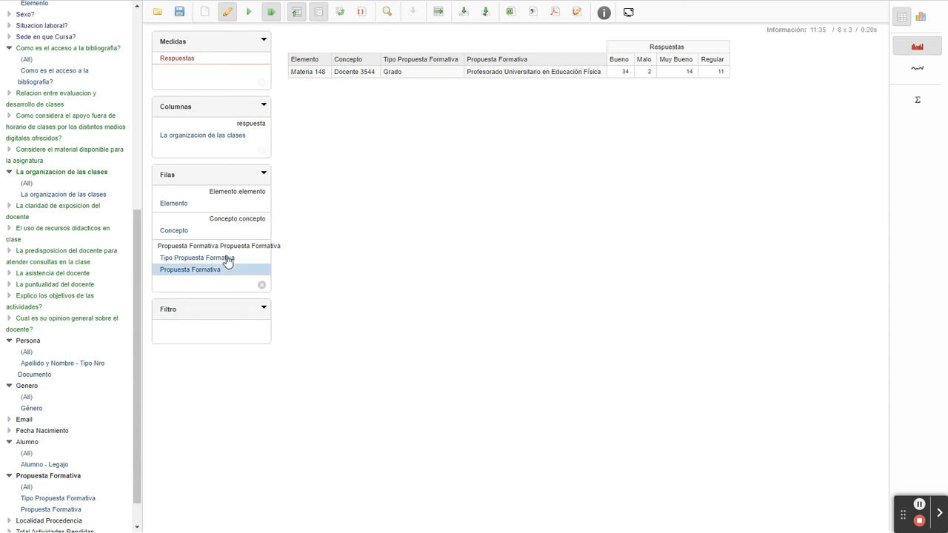
drag(227, 258, 61, 397)
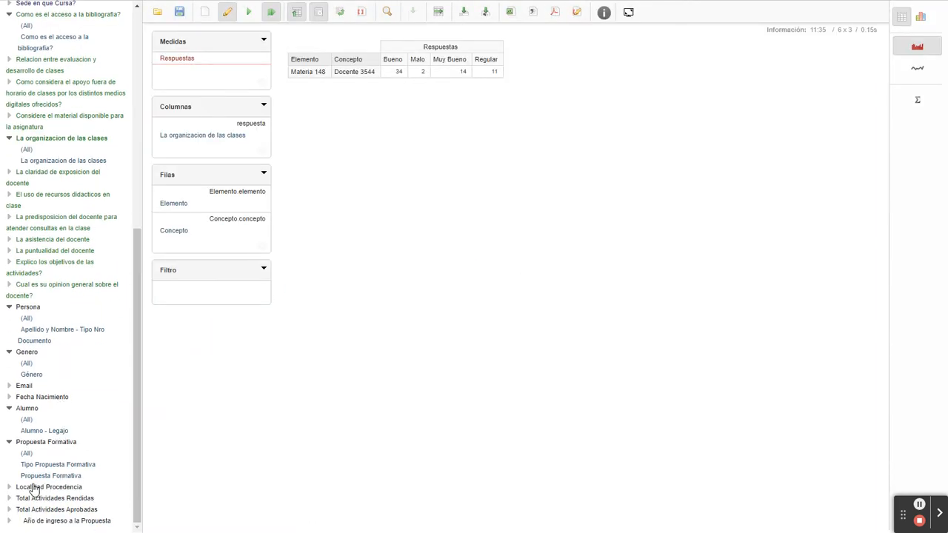
Add the Provincia and Localidad levels of Localidad Procedencia to the rows.
click(9, 488)
scroll(109, 474, down, 2)
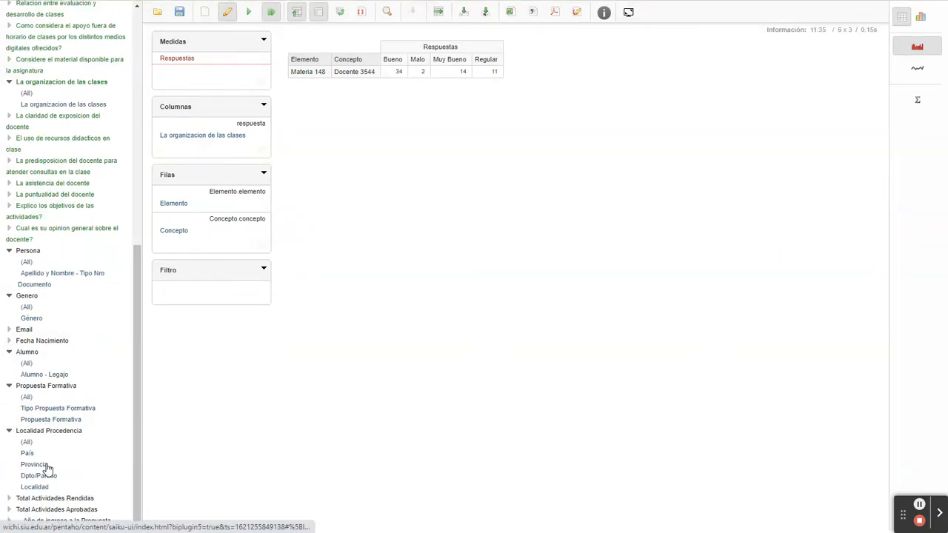
drag(47, 468, 196, 230)
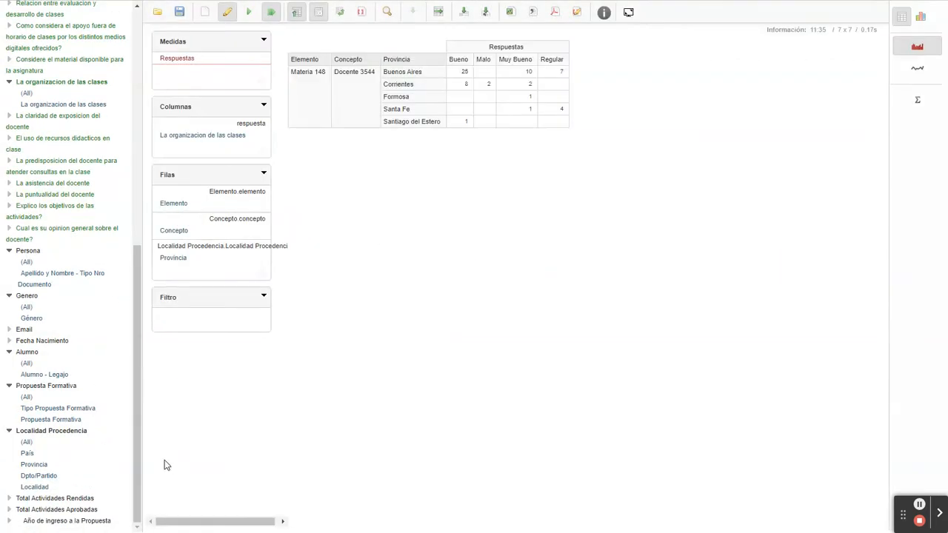
double_click(37, 488)
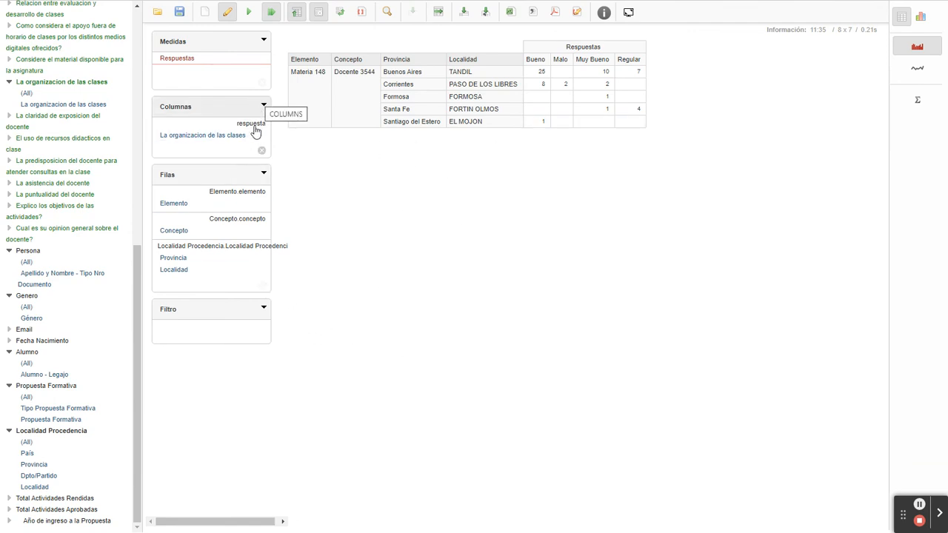
Add a grand total that sums the responses across the rows.
click(251, 175)
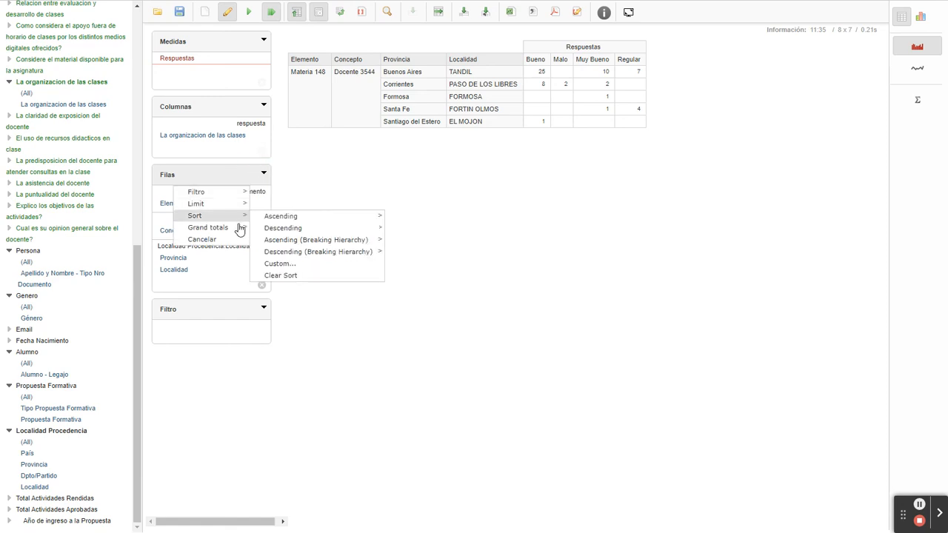
mouse_move(244, 227)
click(281, 240)
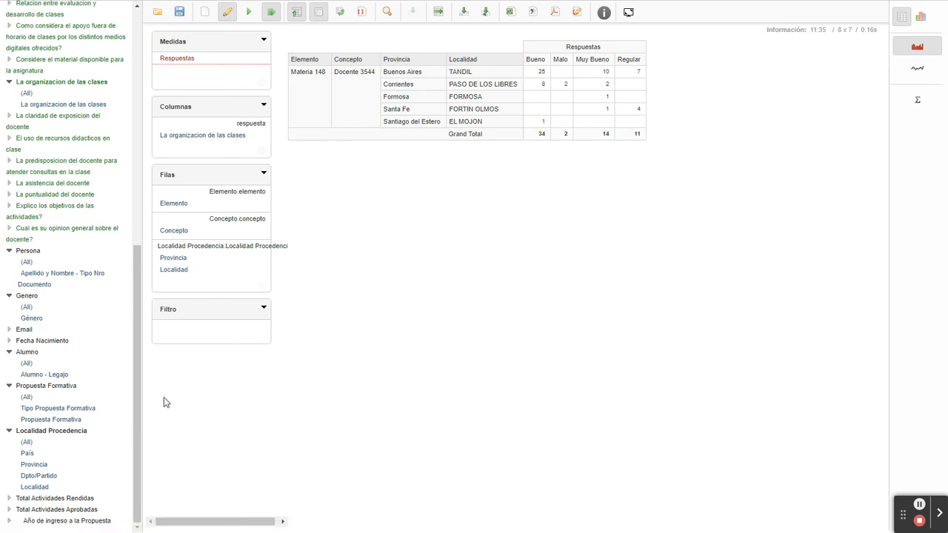
Add Total Act Rendidas Rango to the rows to view the answers by activities taken, and remove it again.
click(9, 498)
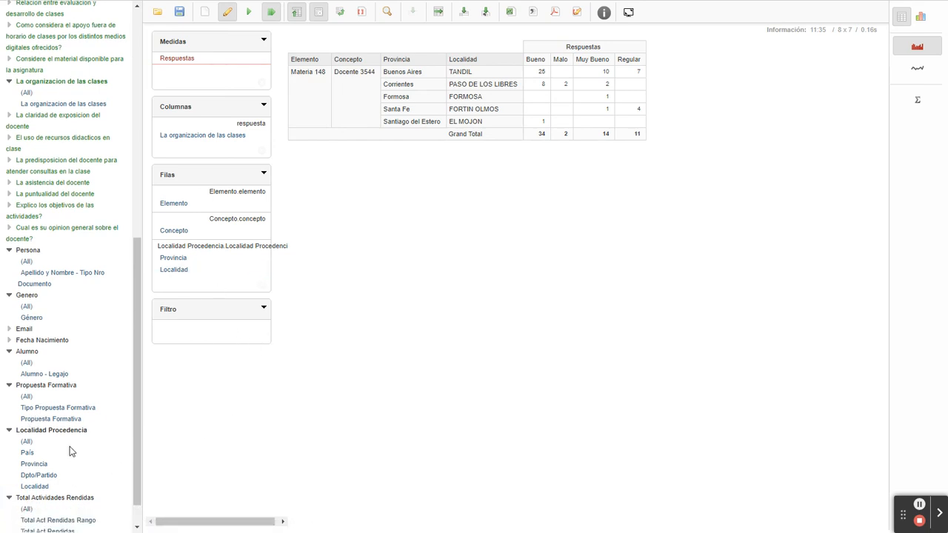
drag(73, 489, 208, 251)
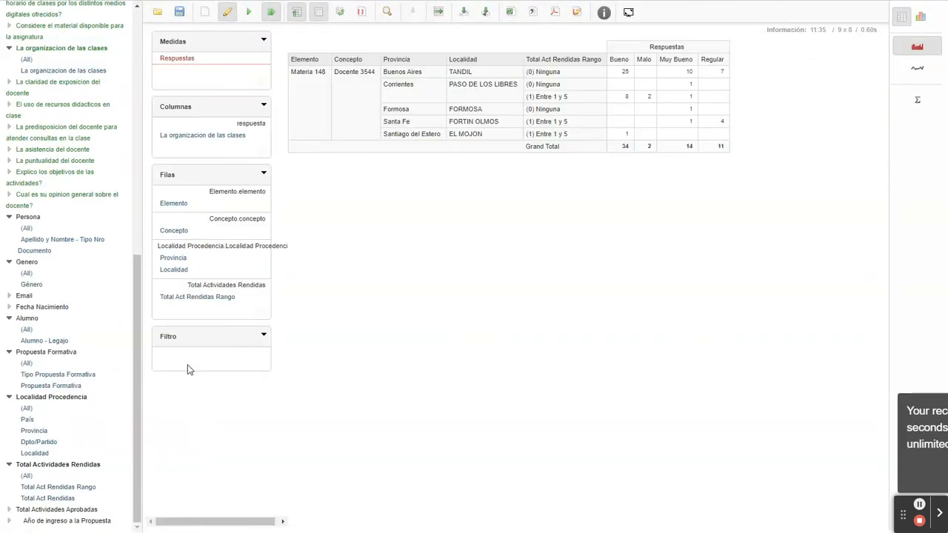
drag(212, 296, 57, 441)
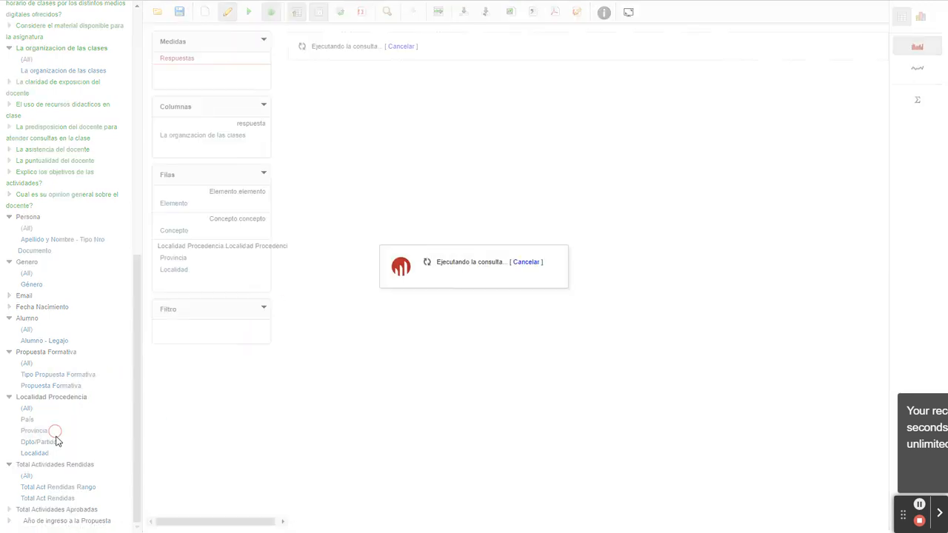
Add Total Act Aprobadas Rango and Total Act Aprobadas from Total Actividades Aprobadas to the rows.
click(13, 510)
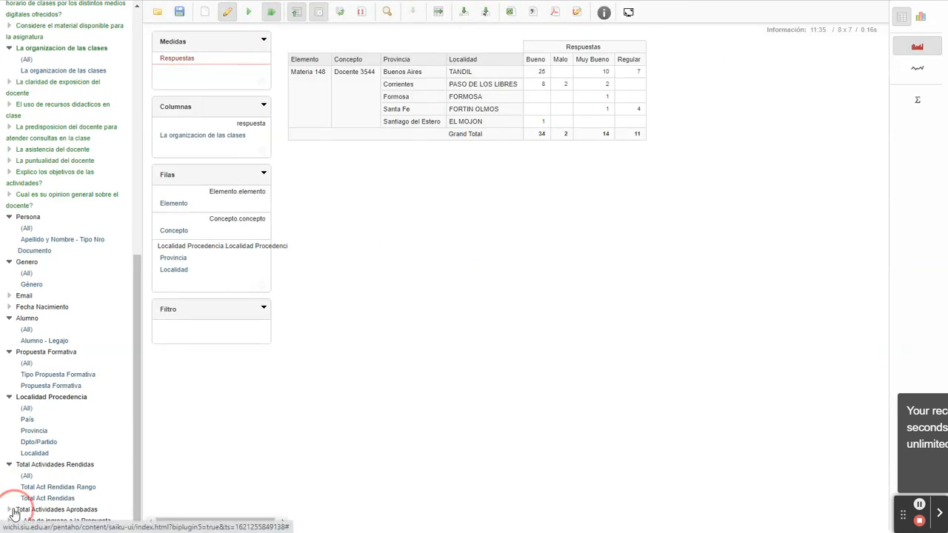
scroll(60, 496, down, 1)
drag(88, 498, 208, 243)
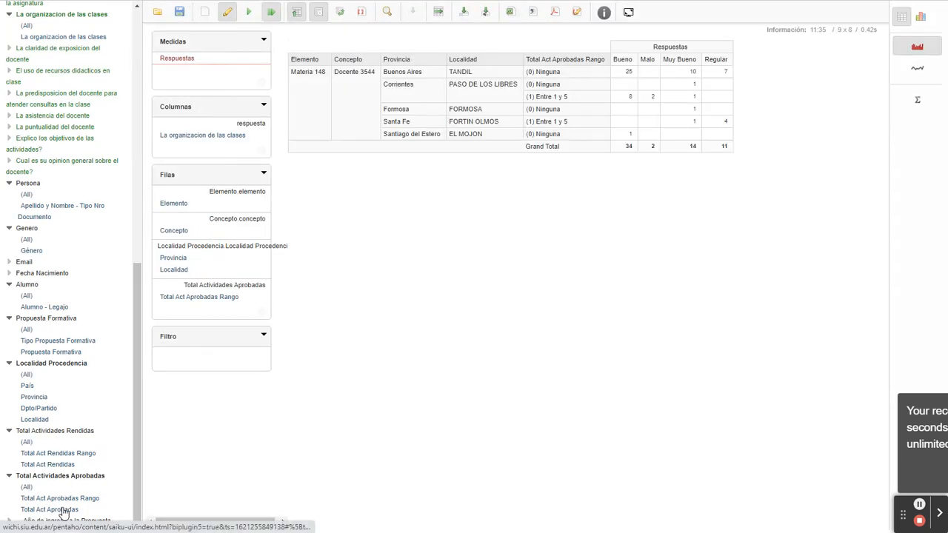
drag(64, 511, 199, 258)
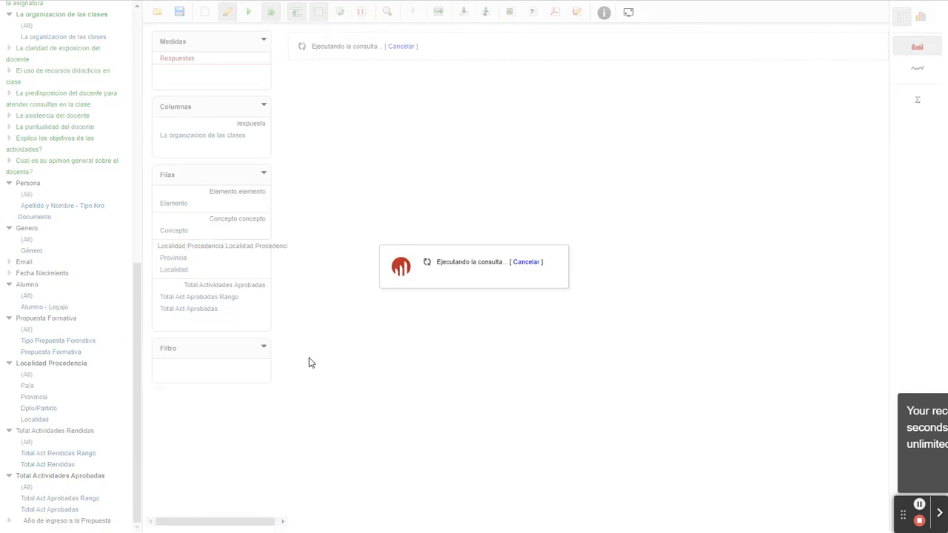